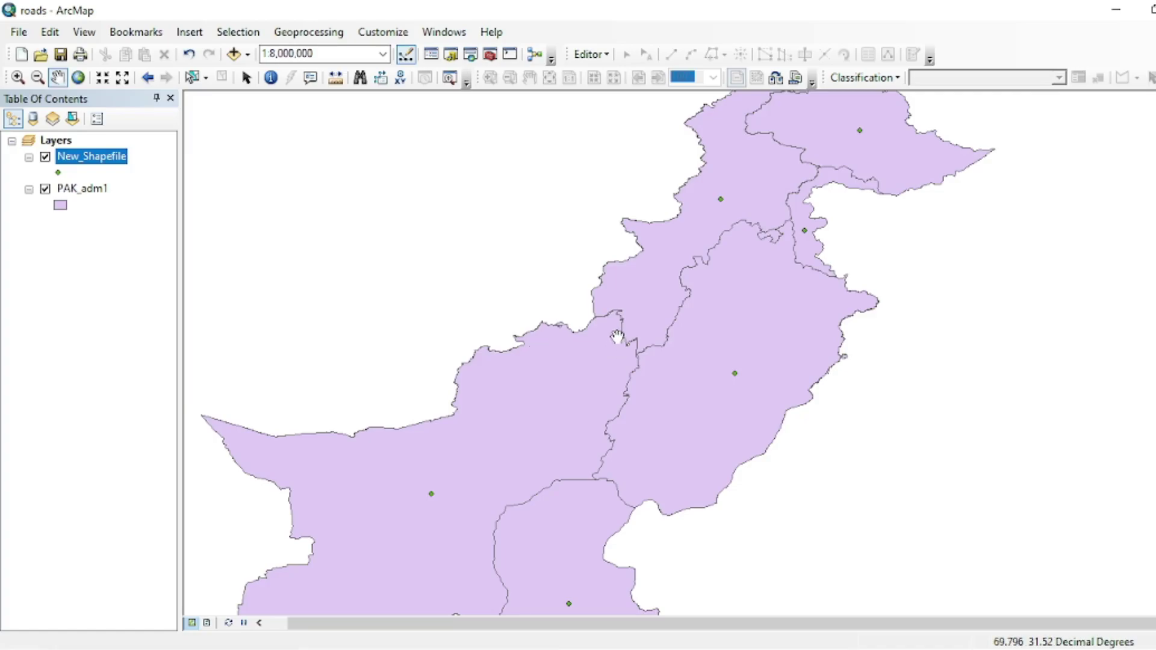
Zoom out and bring up the New_Shapefile layer's context menu in the Table Of Contents.
scroll(617, 337, "down", 1)
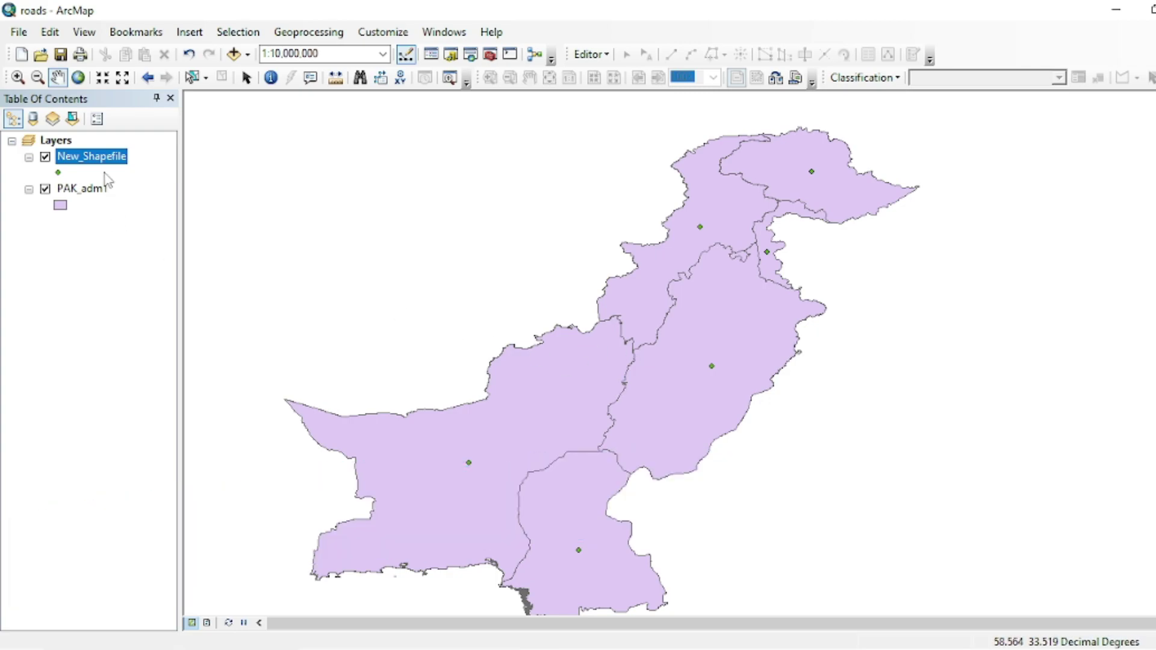
right_click(109, 161)
Open New_Shapefile's attribute table, select the FID 0 then FID 5 points, and compare with Excel.
left_click(175, 206)
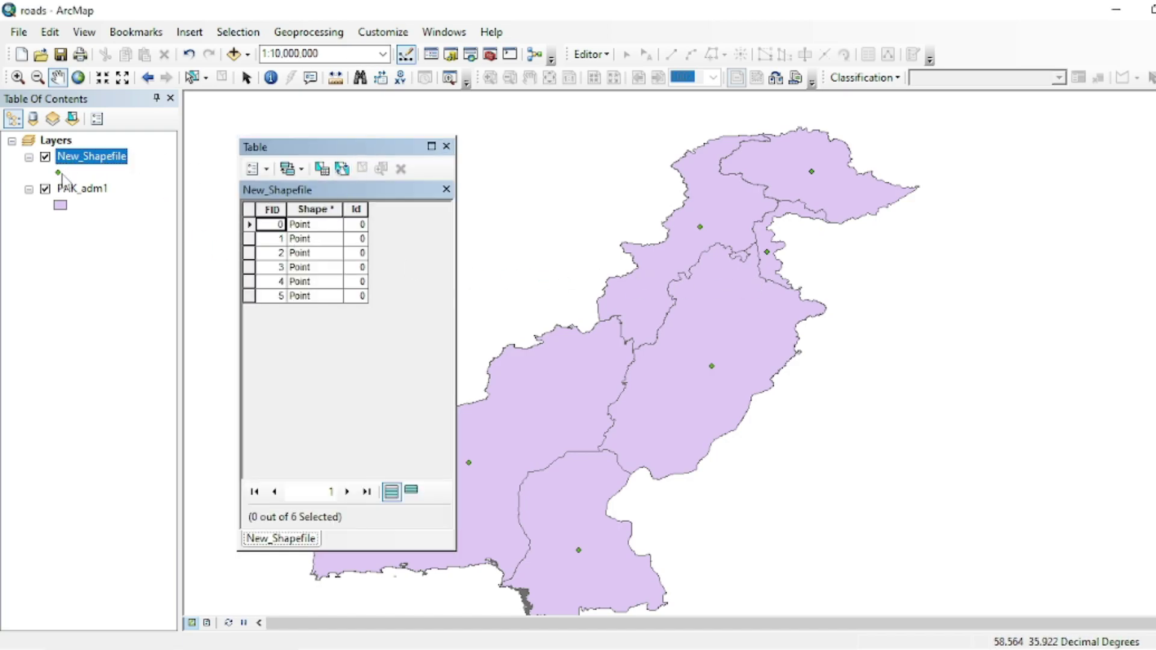
left_click(250, 227)
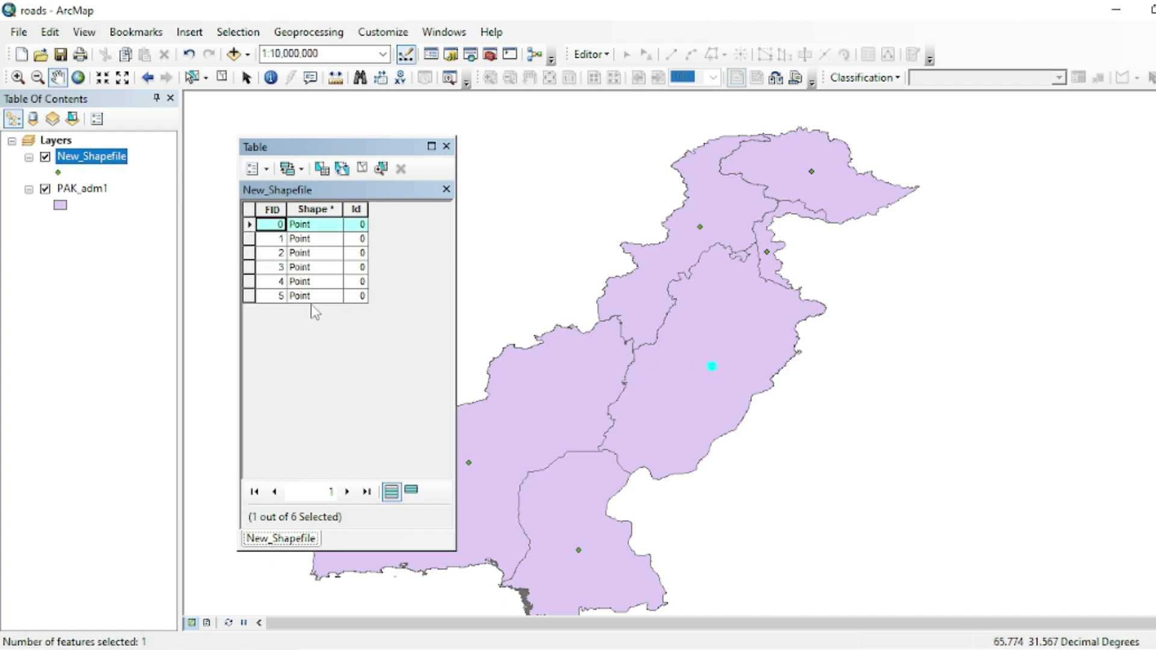
left_click(247, 298)
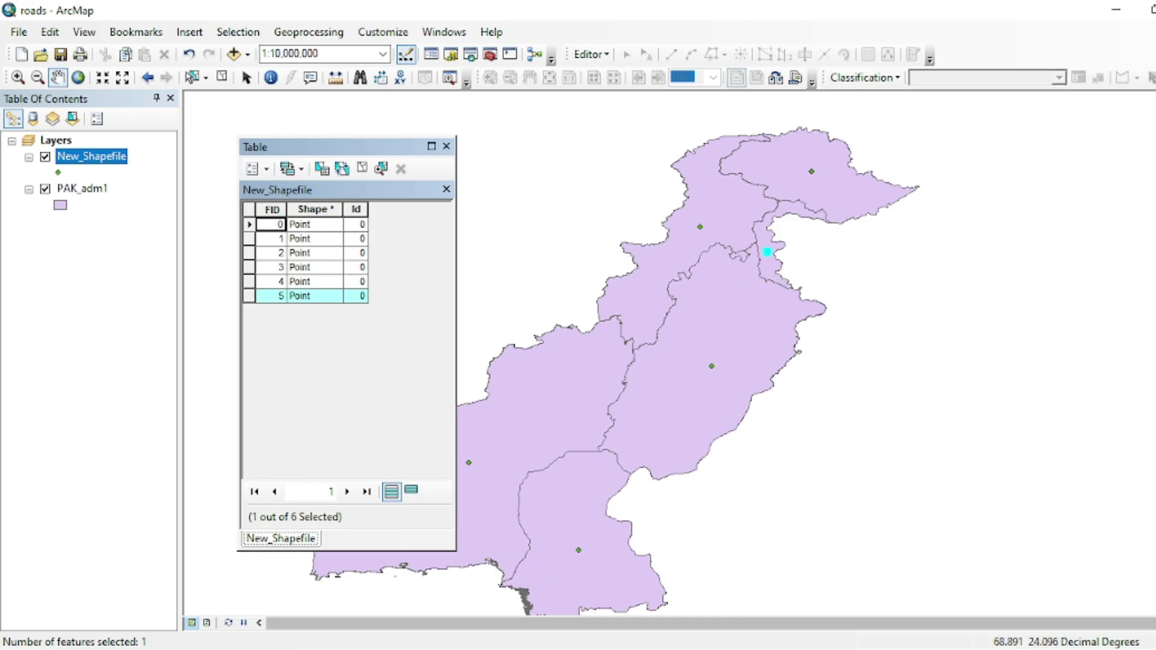
key("alt+Tab")
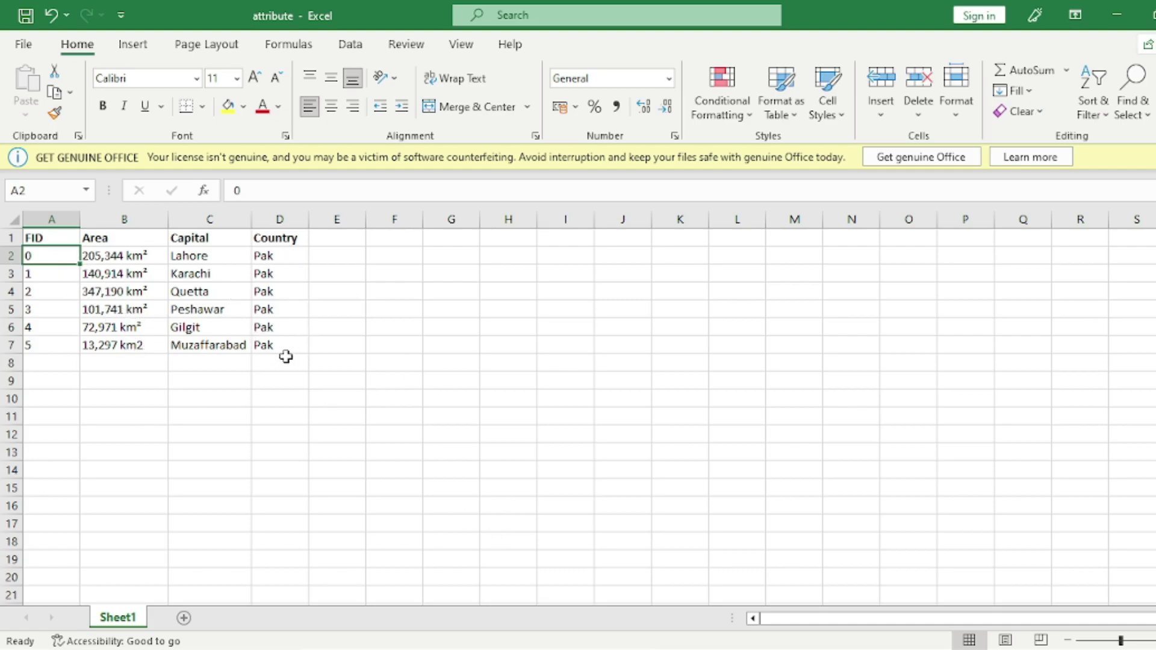
key("alt+Tab")
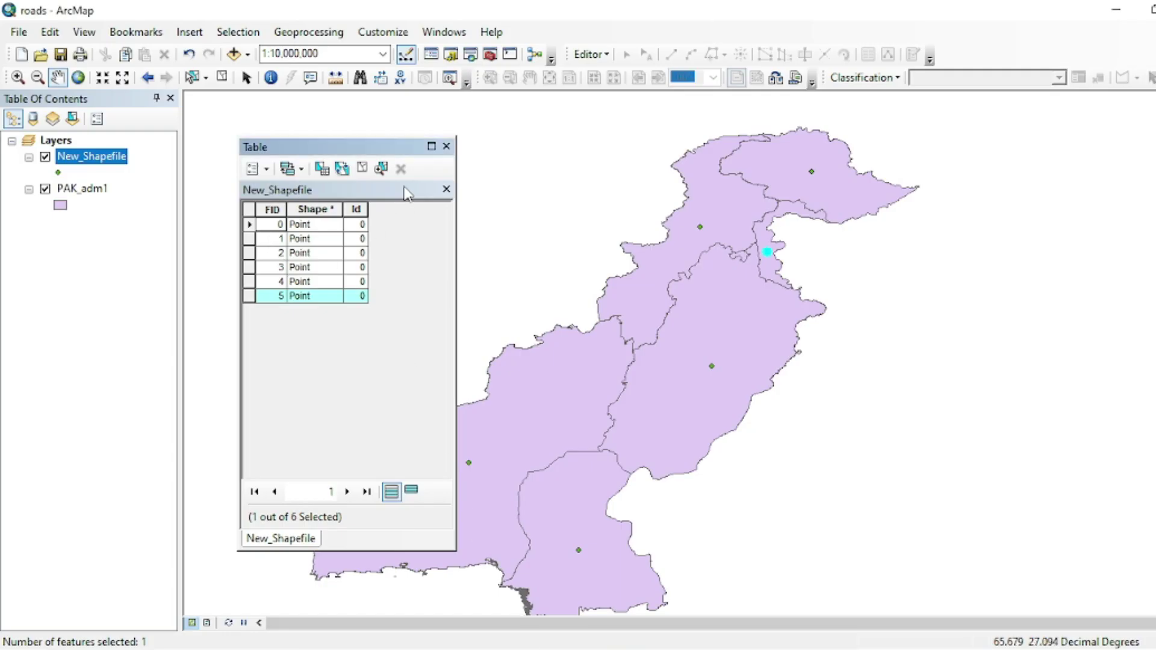
Clear the selection, select the FID column, and view the FID header in Excel's cell A1.
left_click(222, 77)
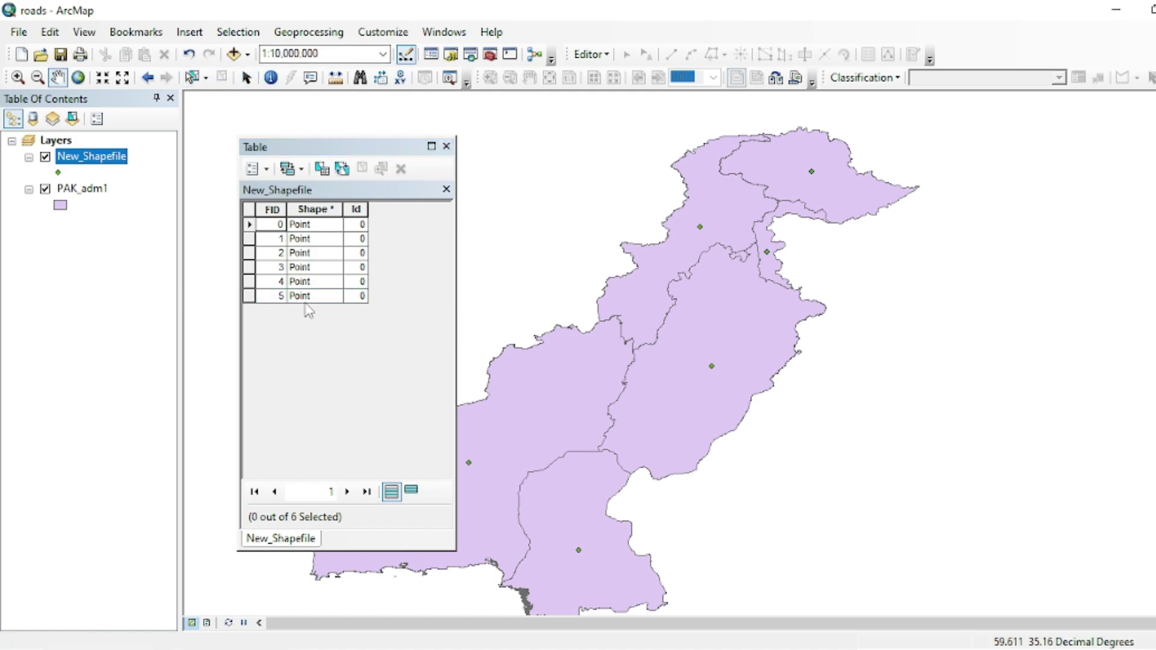
left_click(272, 208)
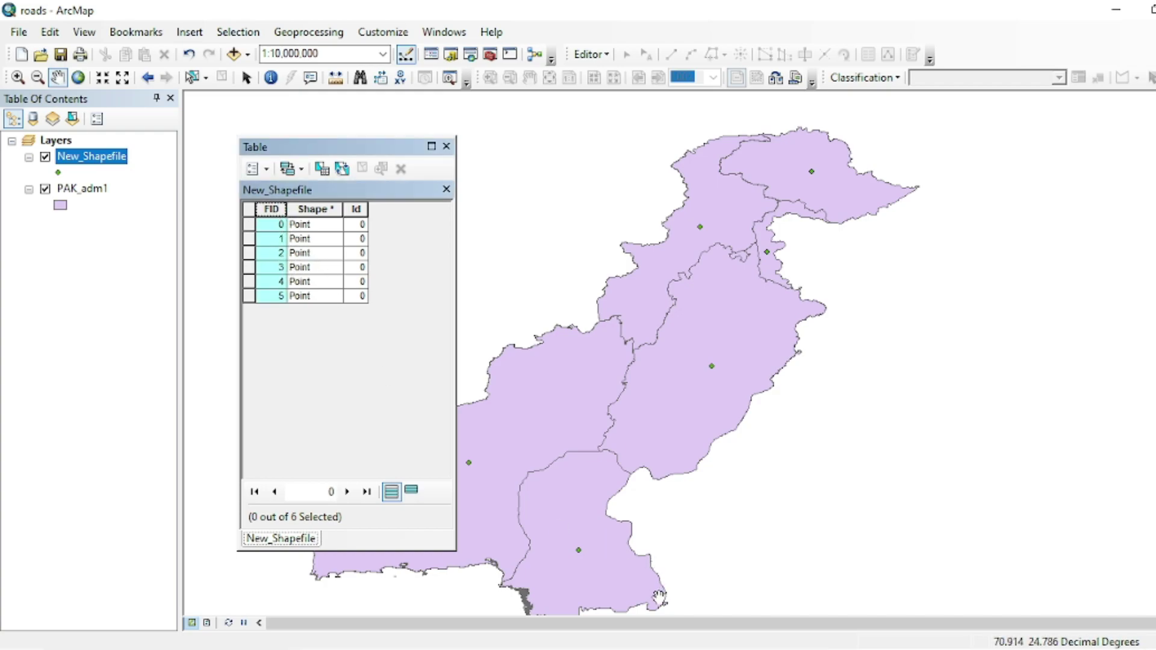
key("alt+Tab")
left_click(69, 239)
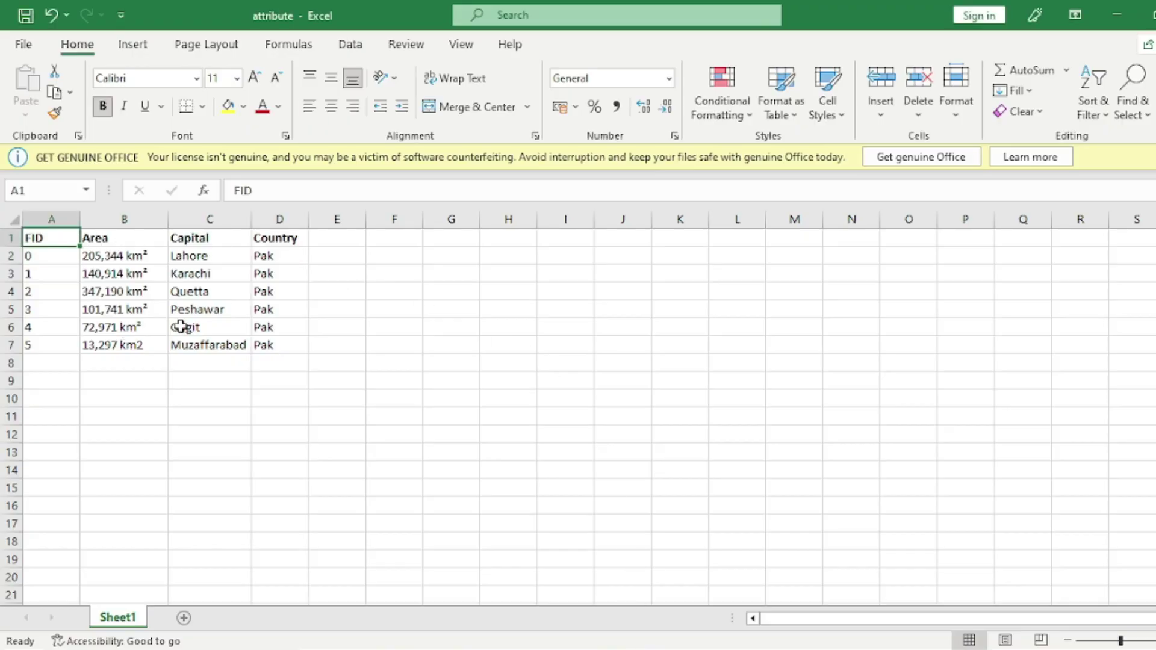
Check the FID values in cells A4 and A1, then return to the ArcMap map.
left_click(38, 286)
left_click(49, 243)
key("alt+Tab")
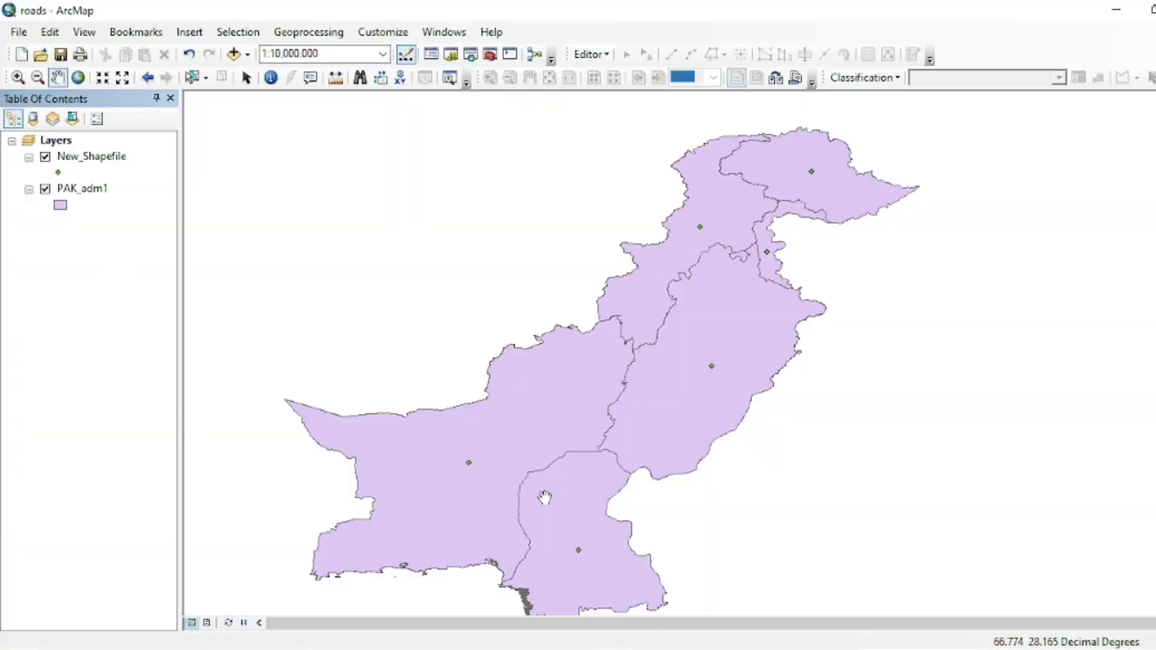
Start a join on New_Shapefile and choose FID as the layer's join field.
key("alt+Tab")
key("alt+Tab")
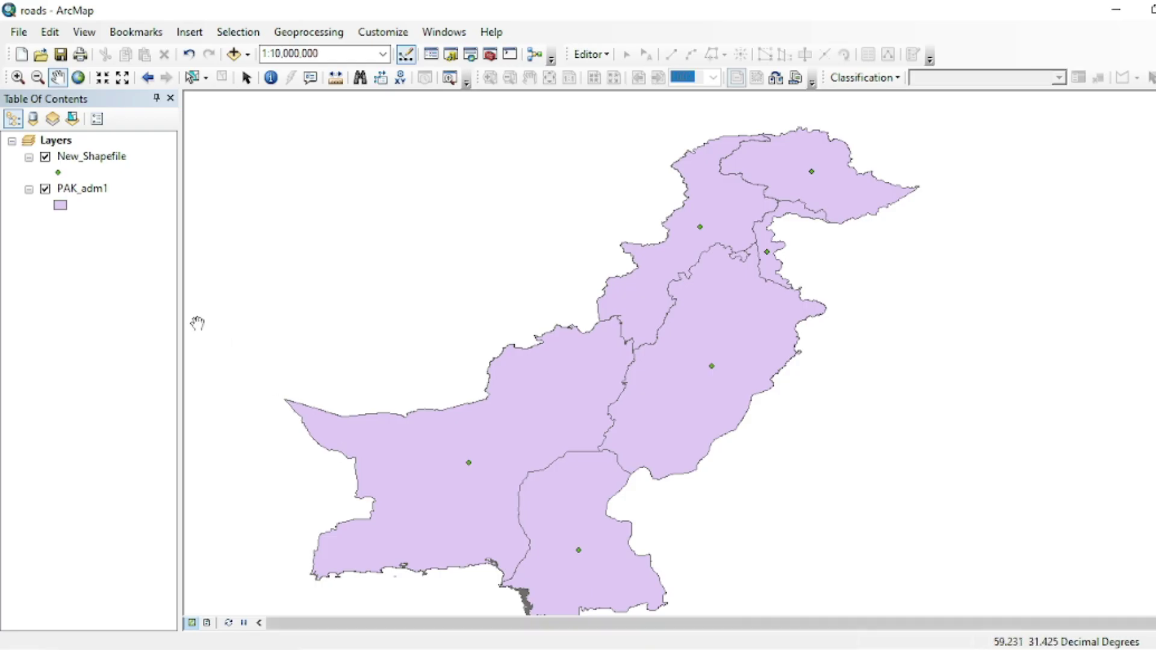
right_click(100, 156)
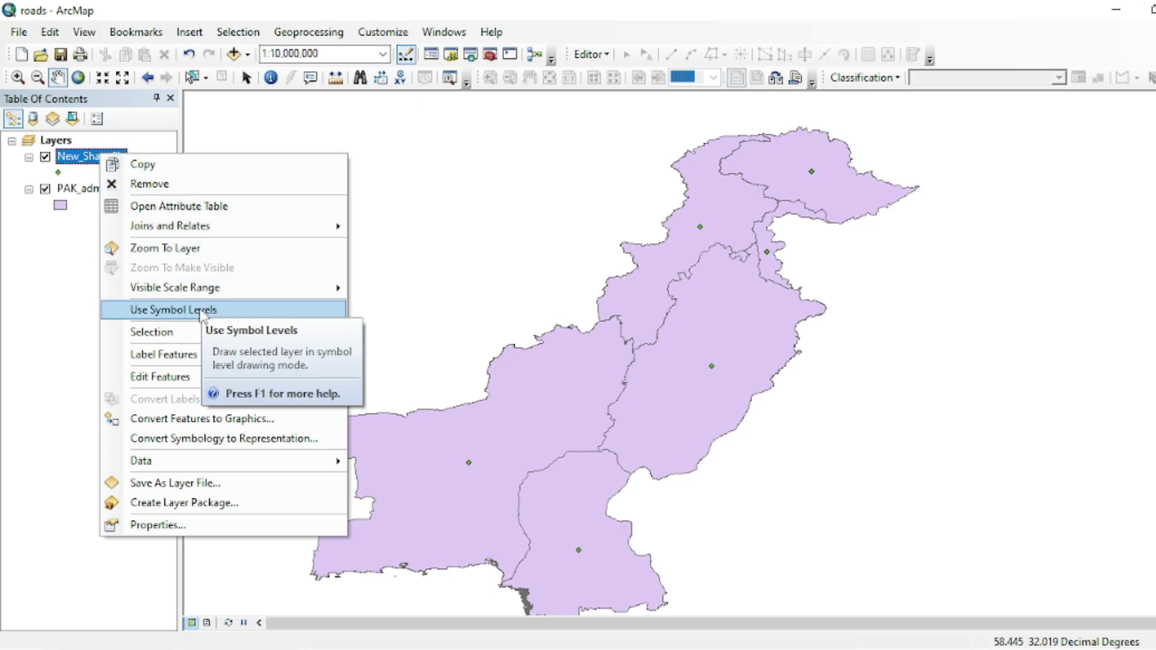
mouse_move(199, 227)
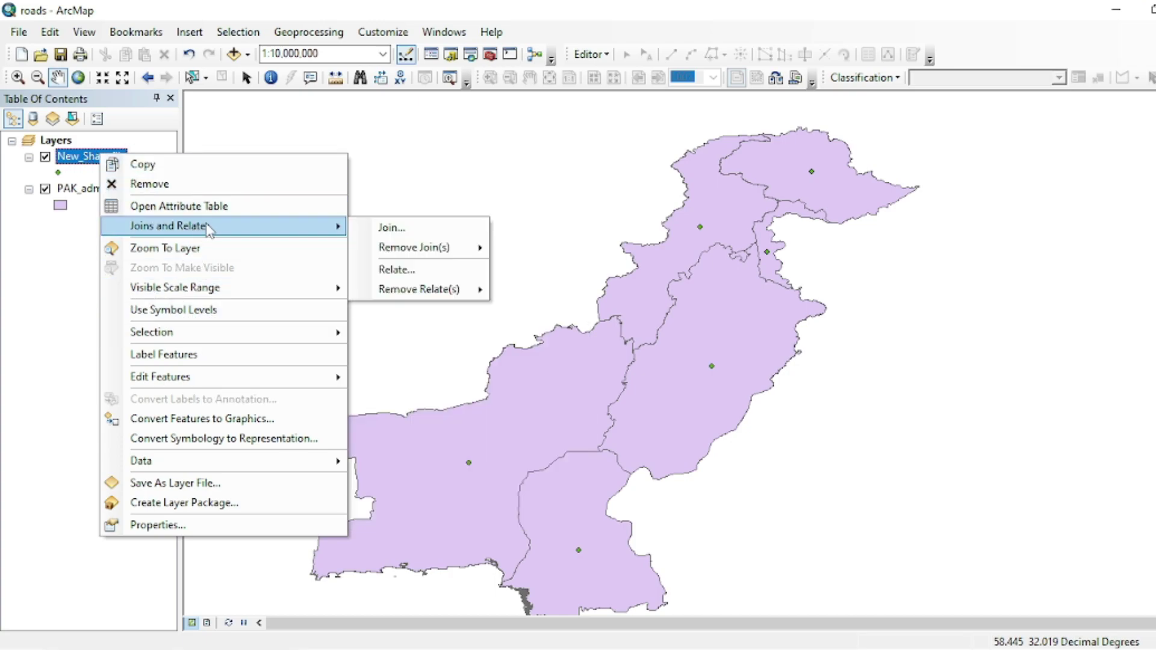
left_click(381, 234)
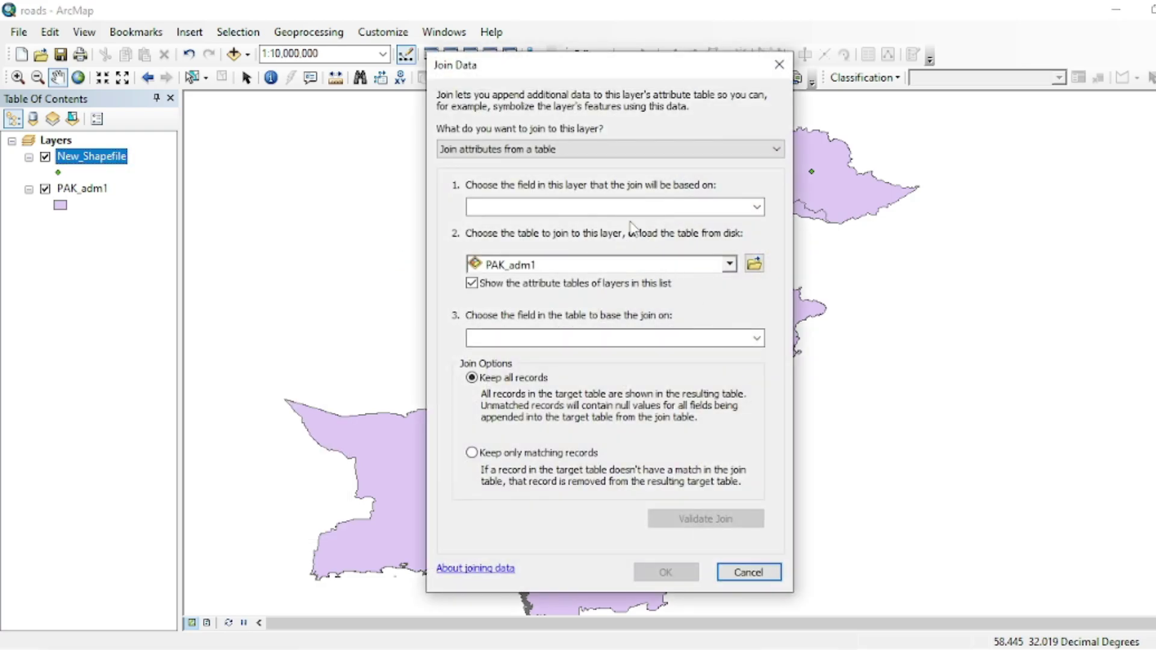
left_click(757, 207)
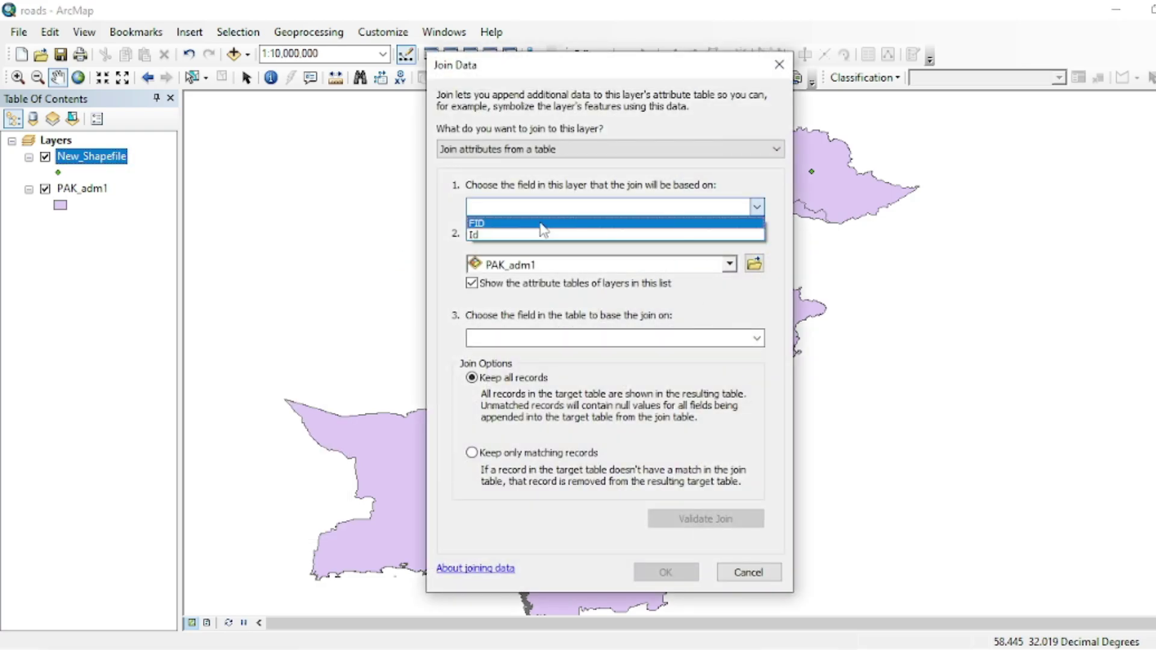
left_click(497, 224)
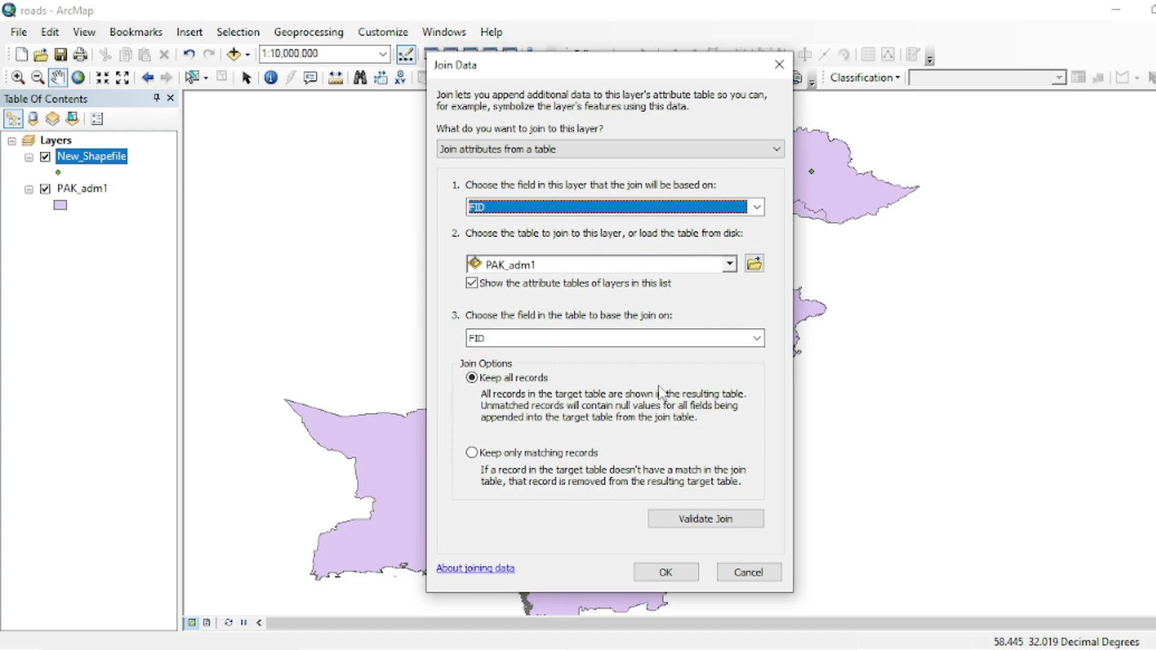
Add Sheet1$ from Gujranwala's attribute.xlsx as the join table and apply the join.
left_click(754, 264)
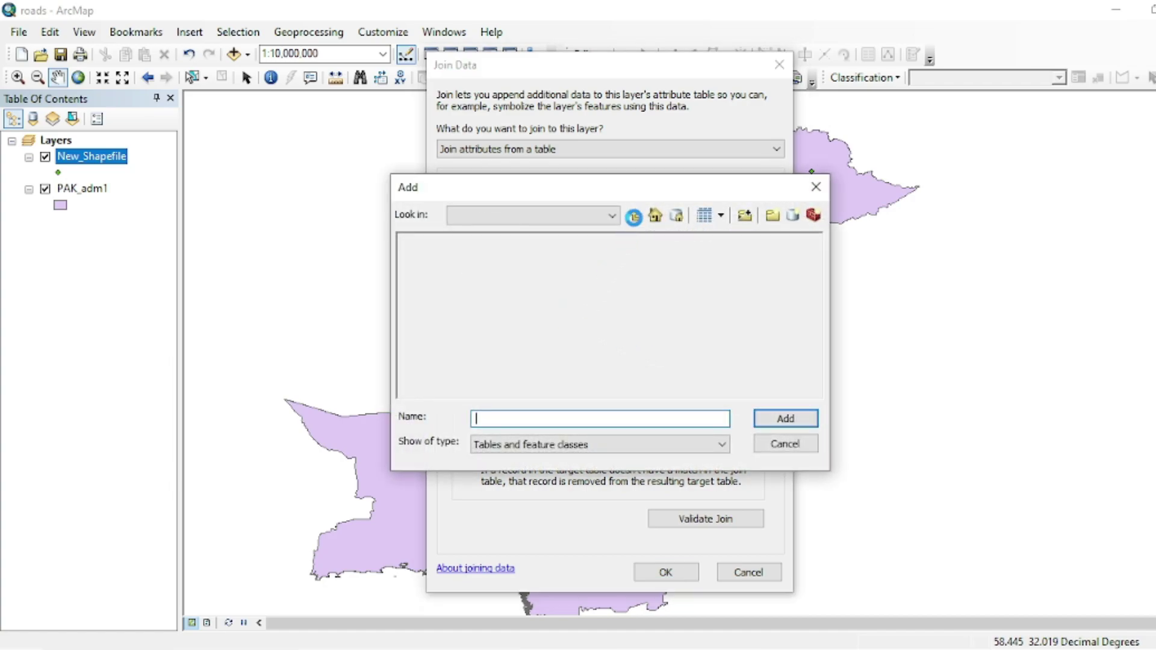
left_click(449, 241)
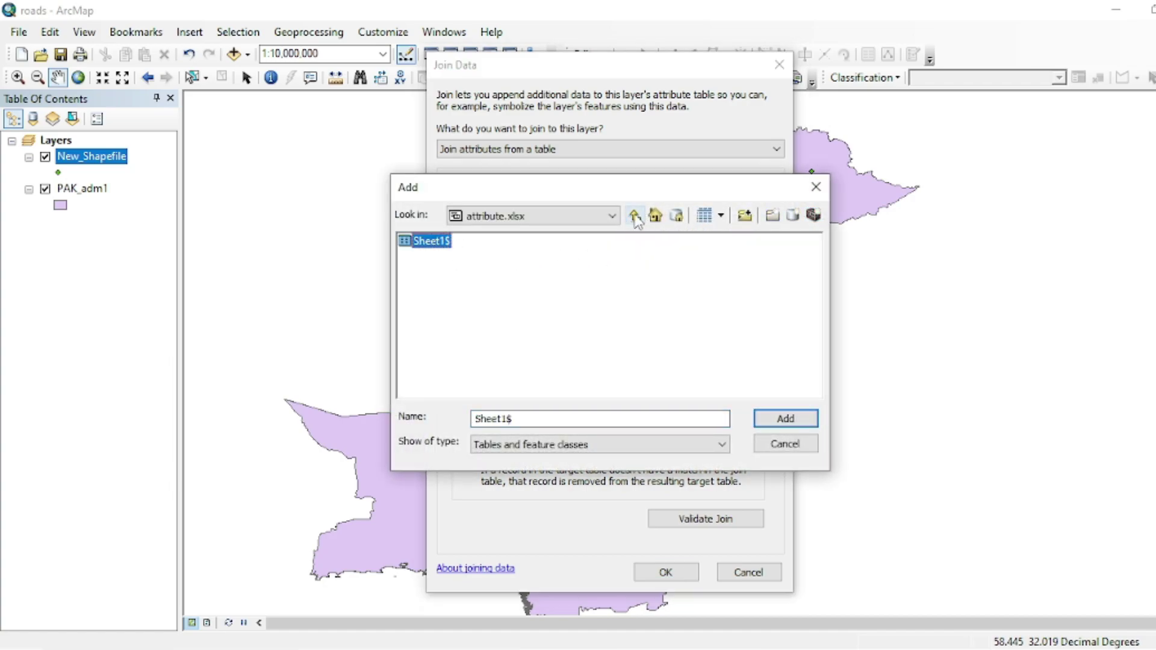
left_click(635, 215)
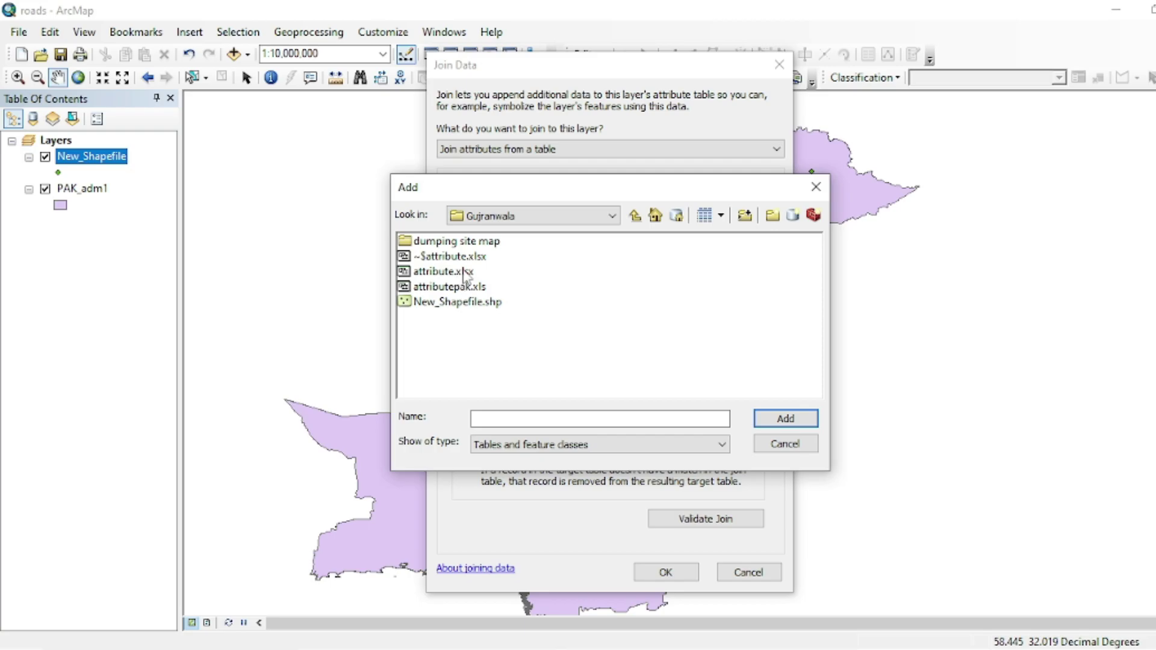
double_click(464, 273)
left_click(440, 243)
left_click(779, 419)
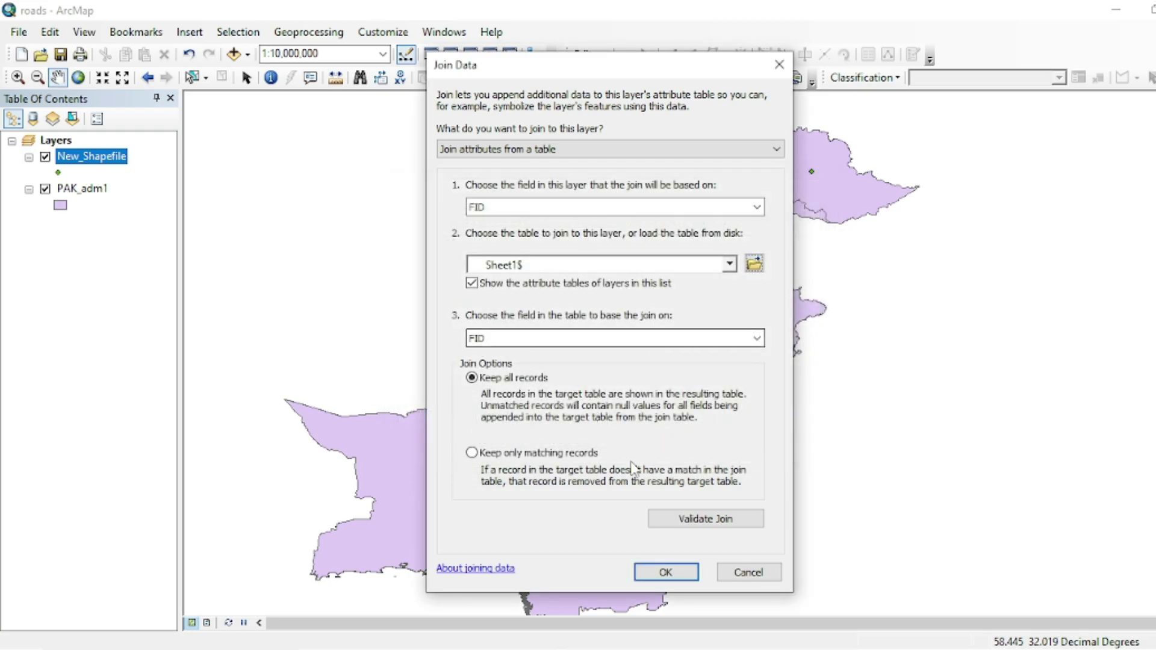
left_click(666, 572)
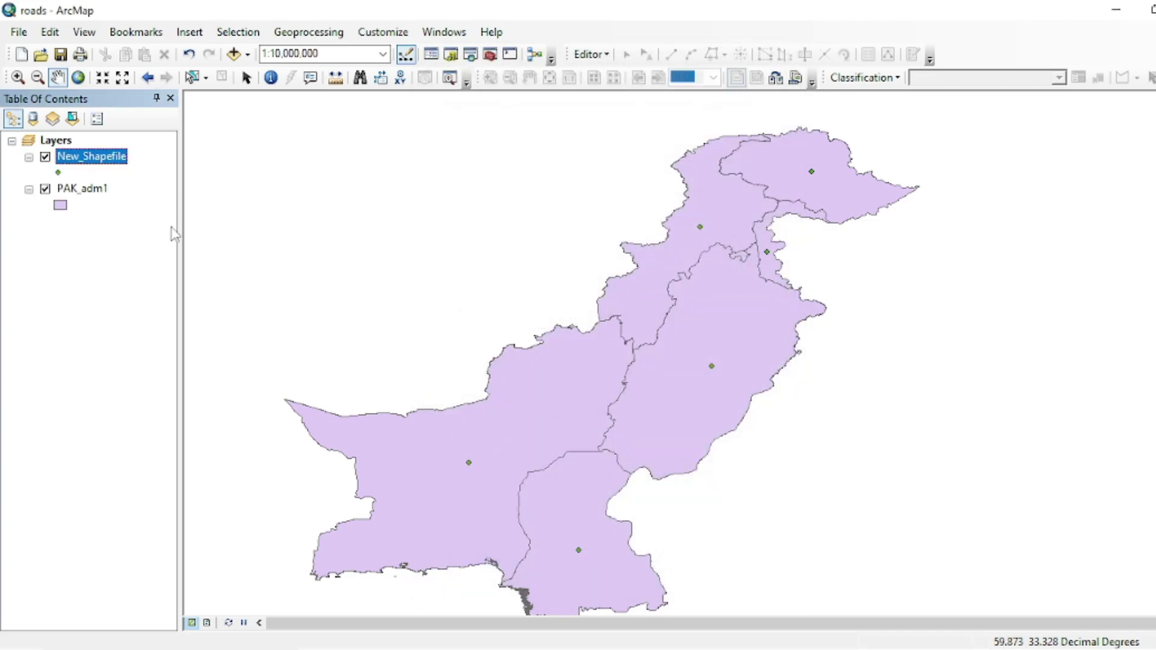
Open New_Shapefile's attribute table and dock it to show the joined Area, Capital and Country columns.
right_click(98, 161)
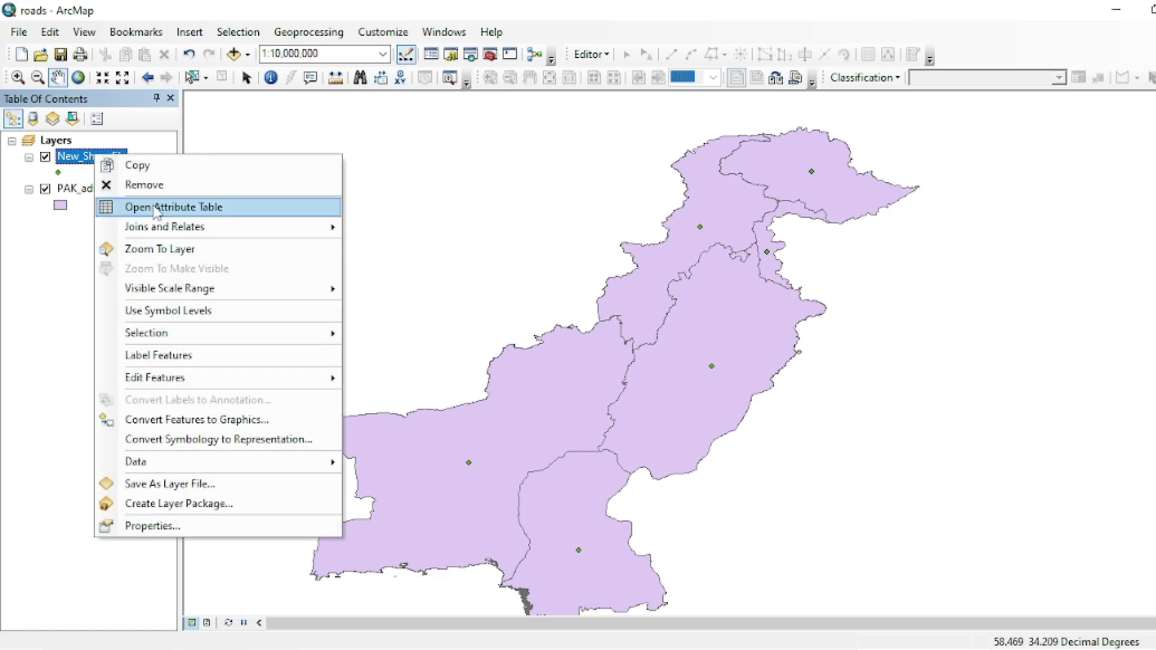
left_click(191, 207)
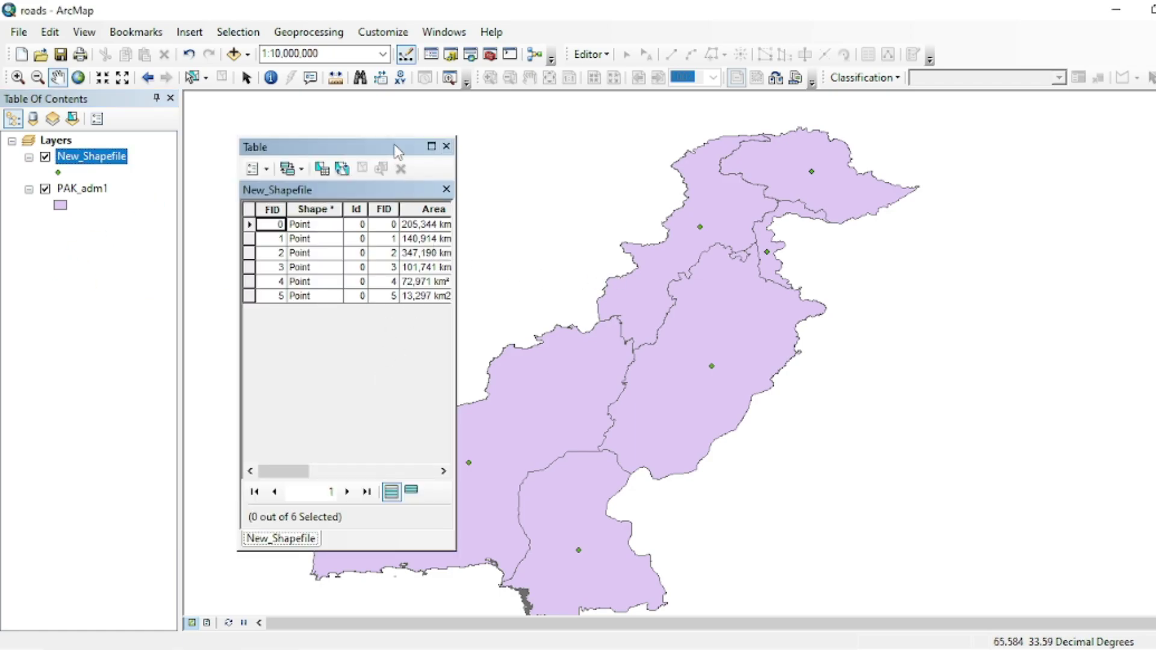
double_click(397, 148)
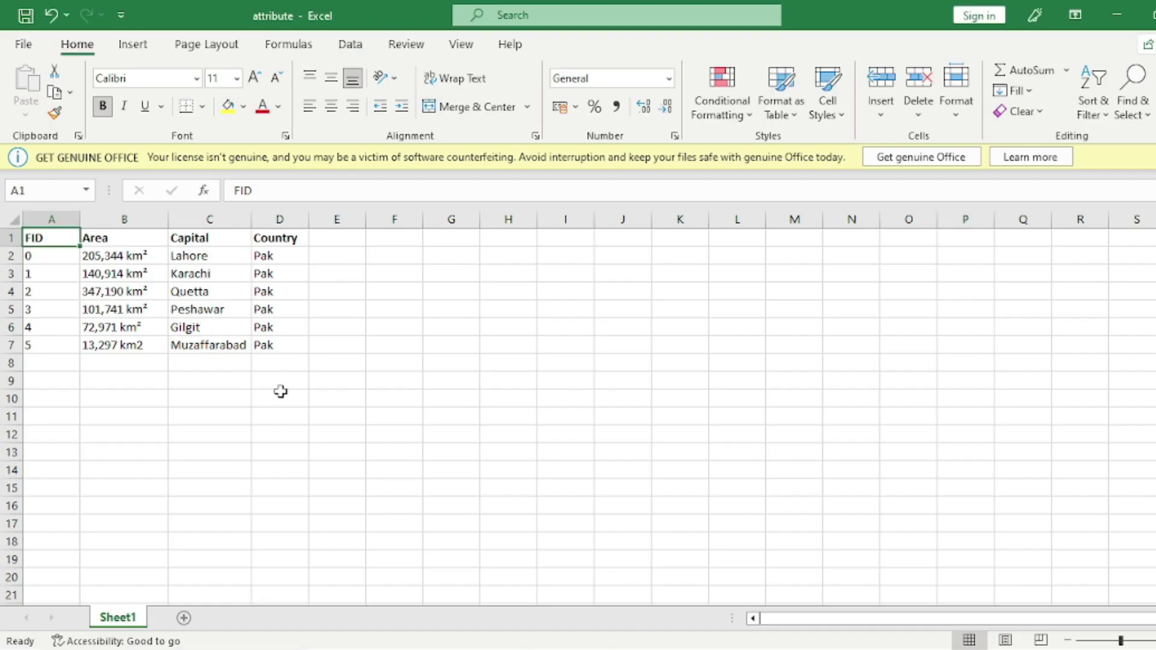
Switch windows to compare the Excel attribute sheet's values with the joined ArcMap table.
key("alt+Tab")
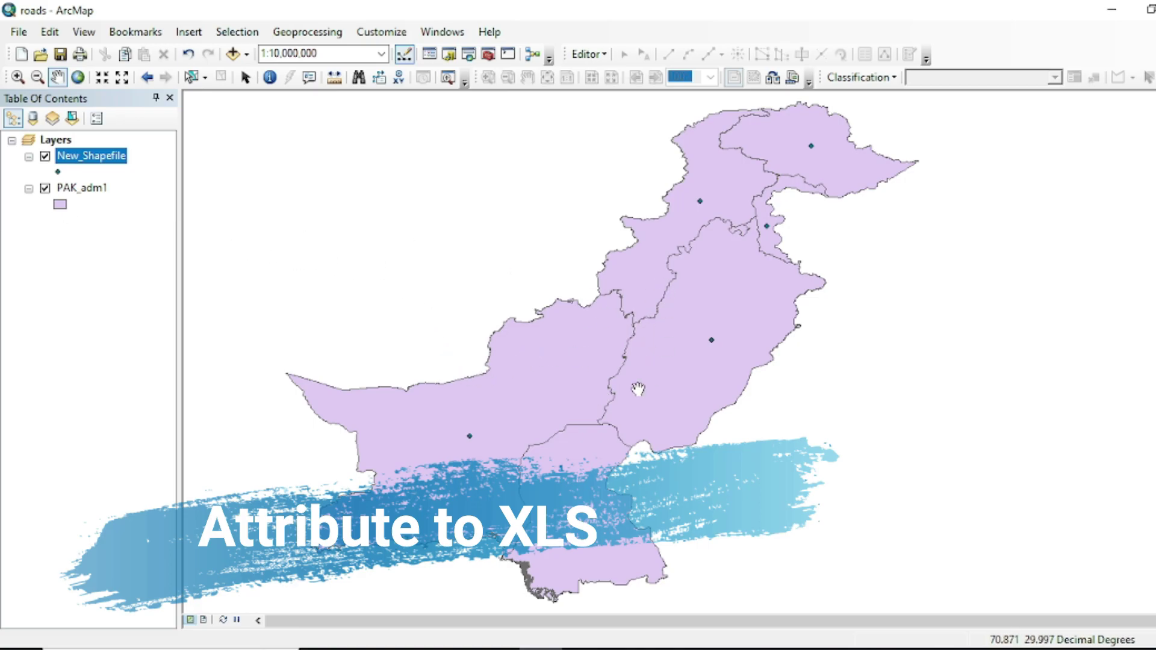
Open the Table To Excel tool from ArcToolbox's Conversion Tools > Excel toolset.
left_click(488, 54)
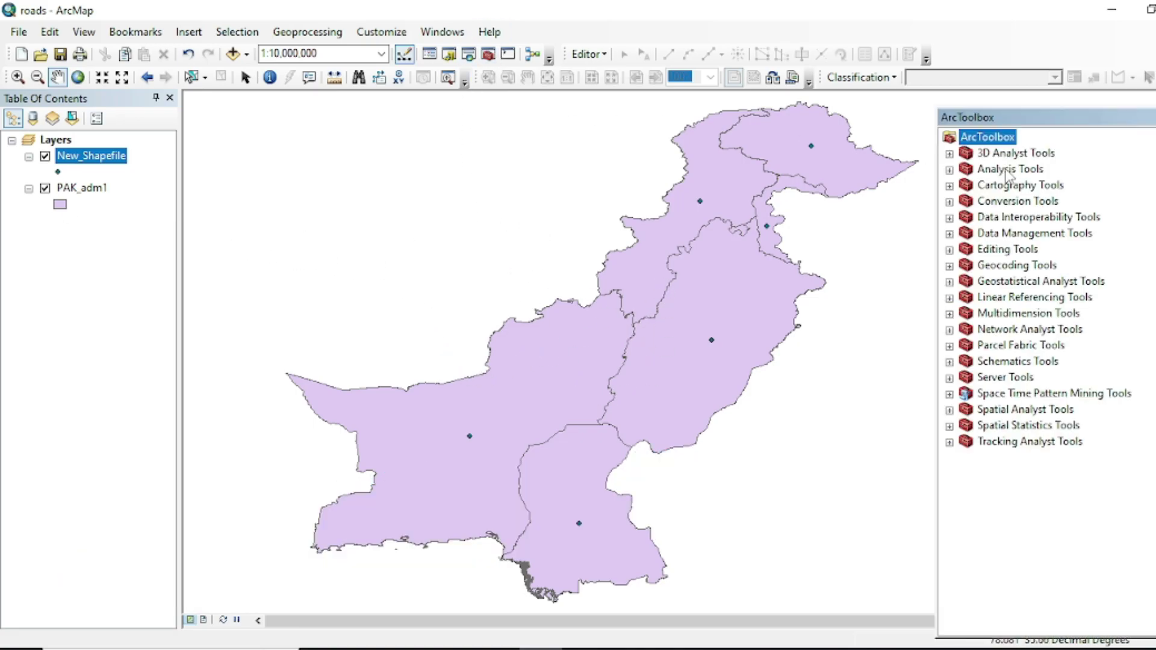
left_click(950, 203)
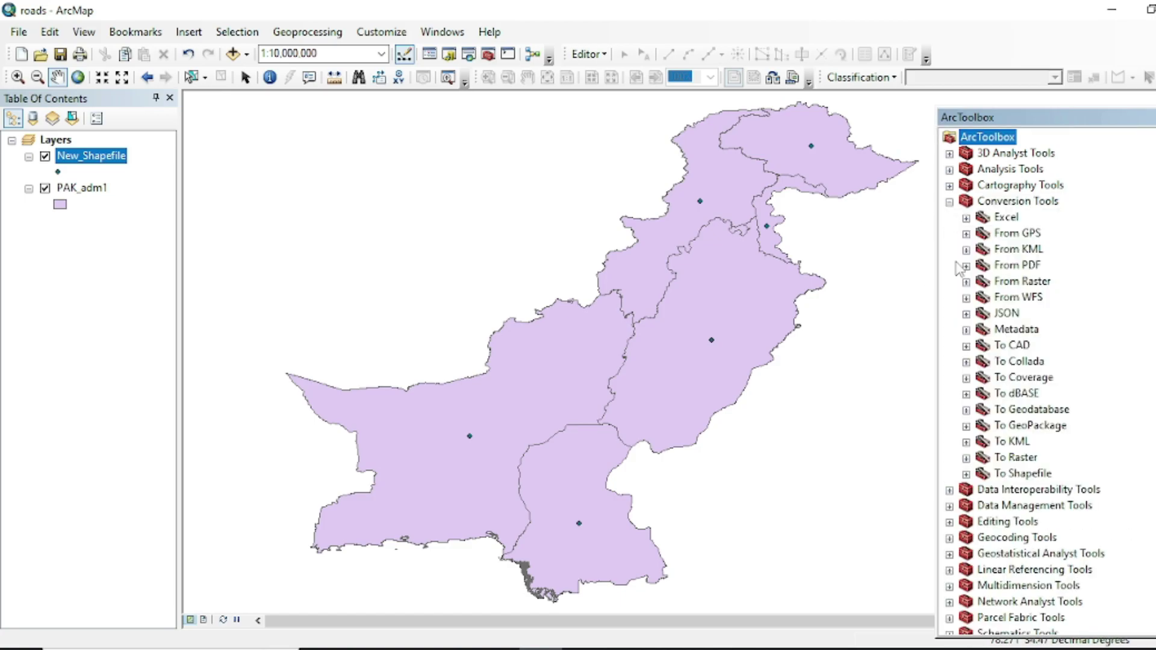
left_click(967, 217)
double_click(1023, 250)
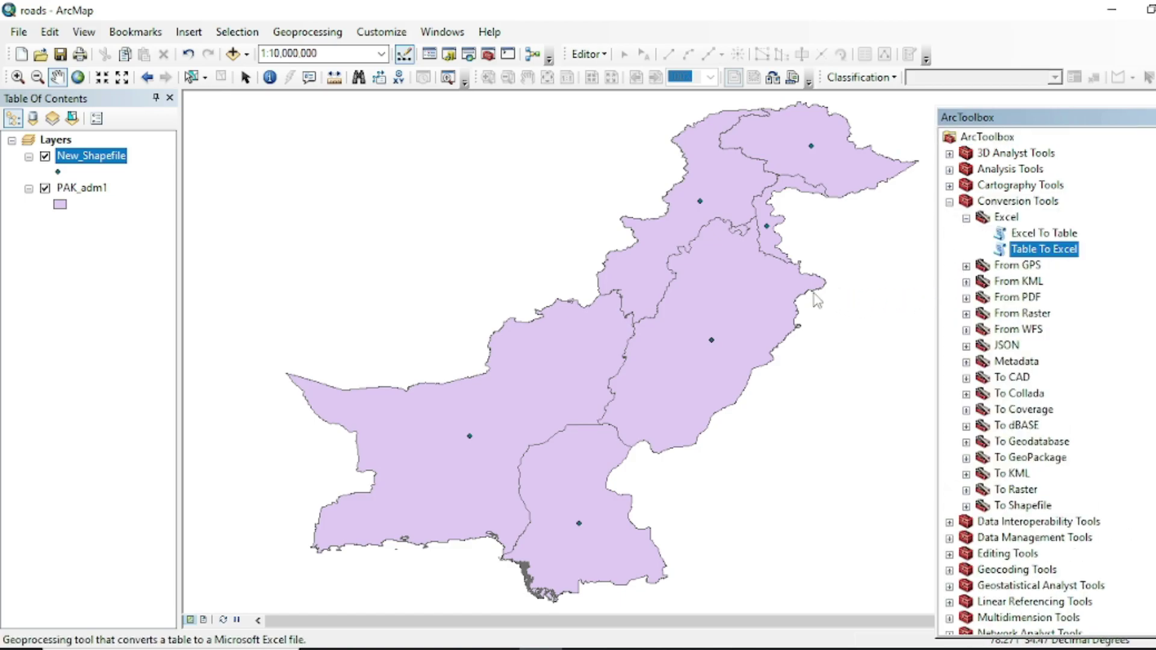
Export PAK_adm1 to attributepak.xls and run the tool.
left_click(854, 182)
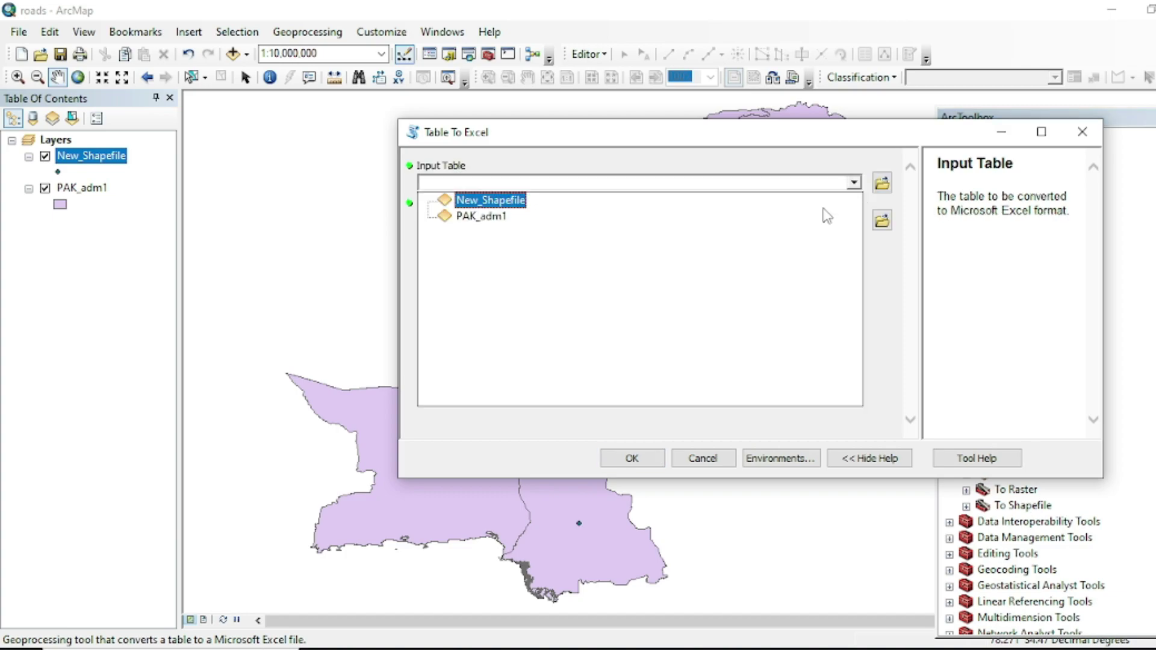
left_click(480, 216)
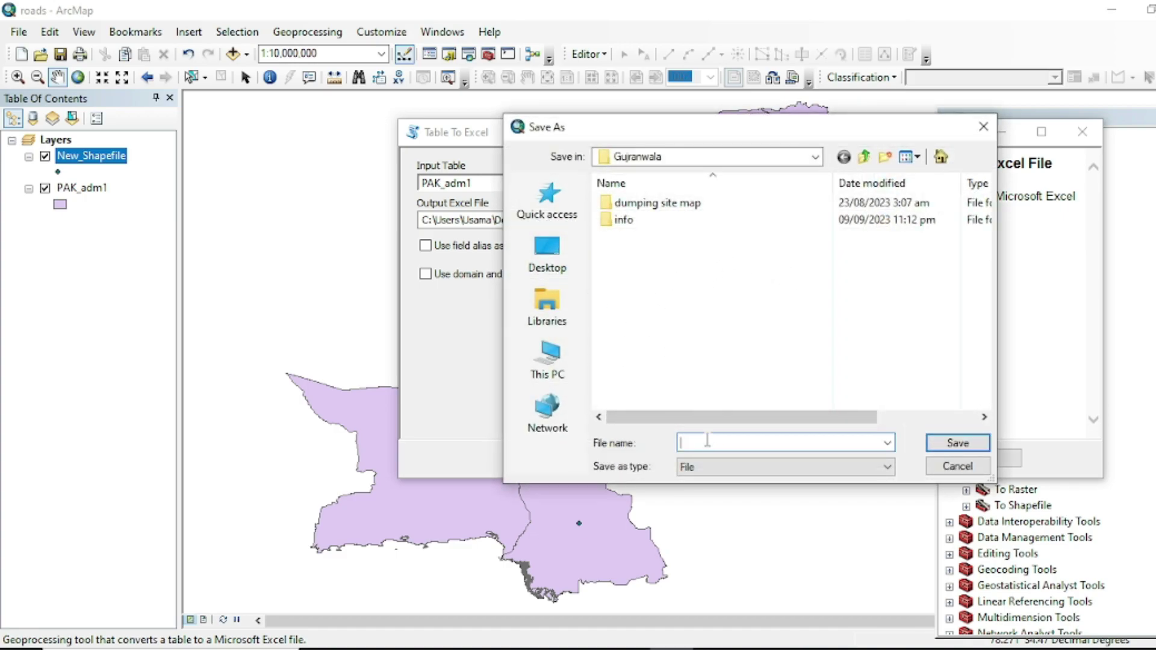
type("attribu")
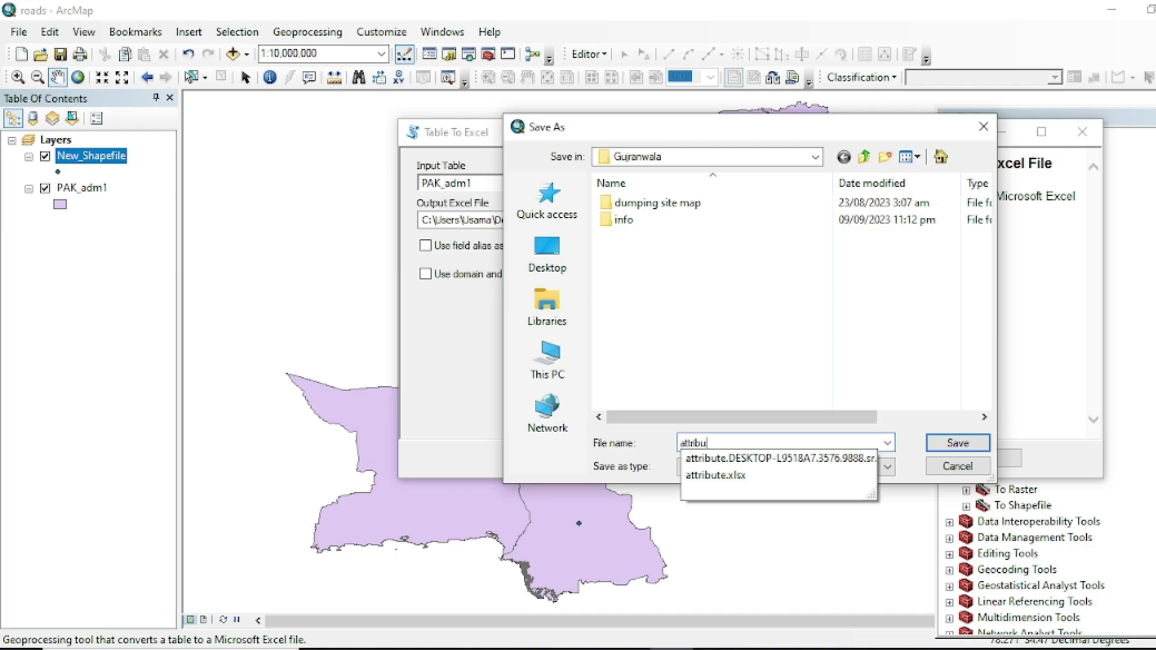
type("tepak.xls")
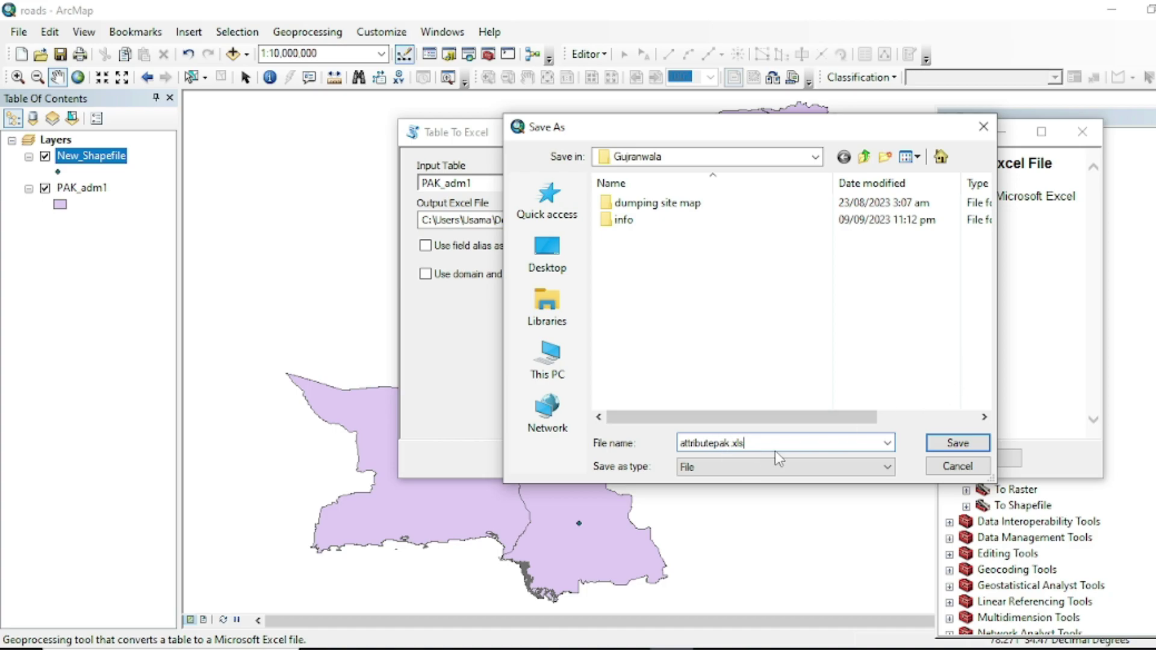
left_click(956, 443)
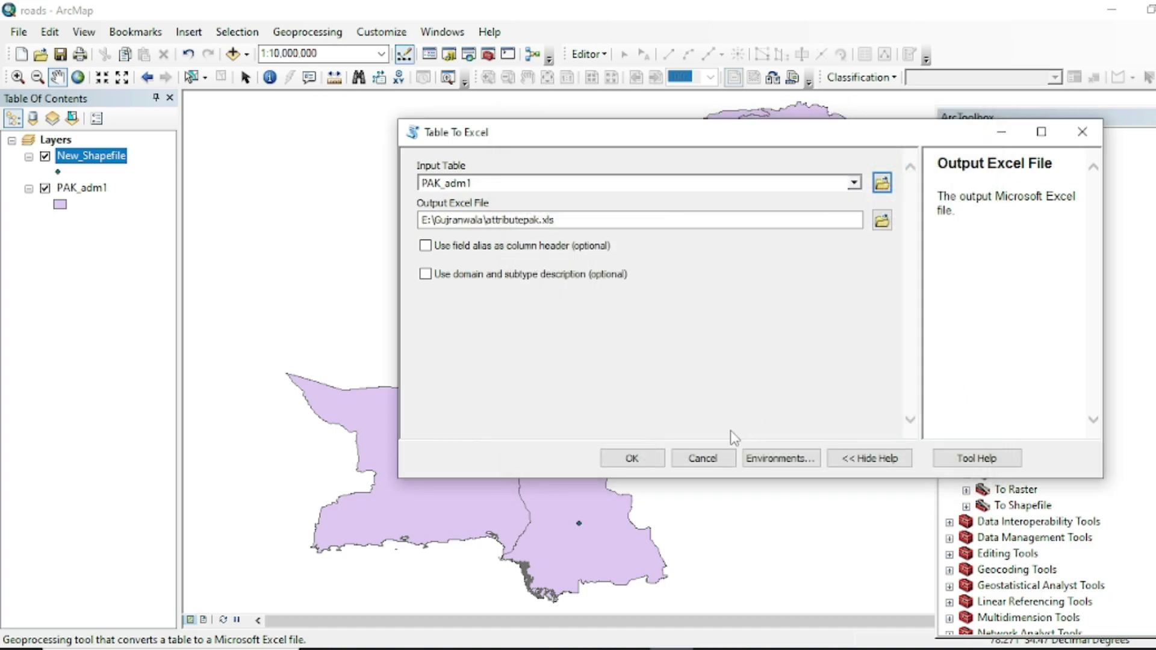
left_click(631, 459)
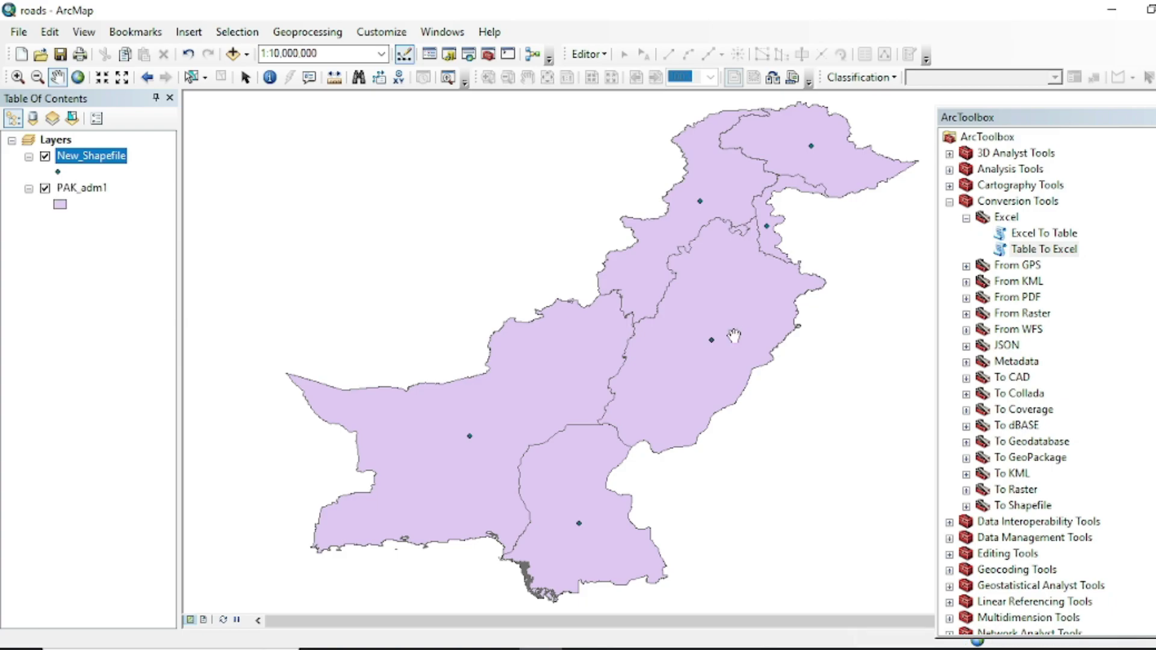
Open PAK_adm1's attribute table, widen it to show more province fields, then minimize ArcMap.
right_click(77, 187)
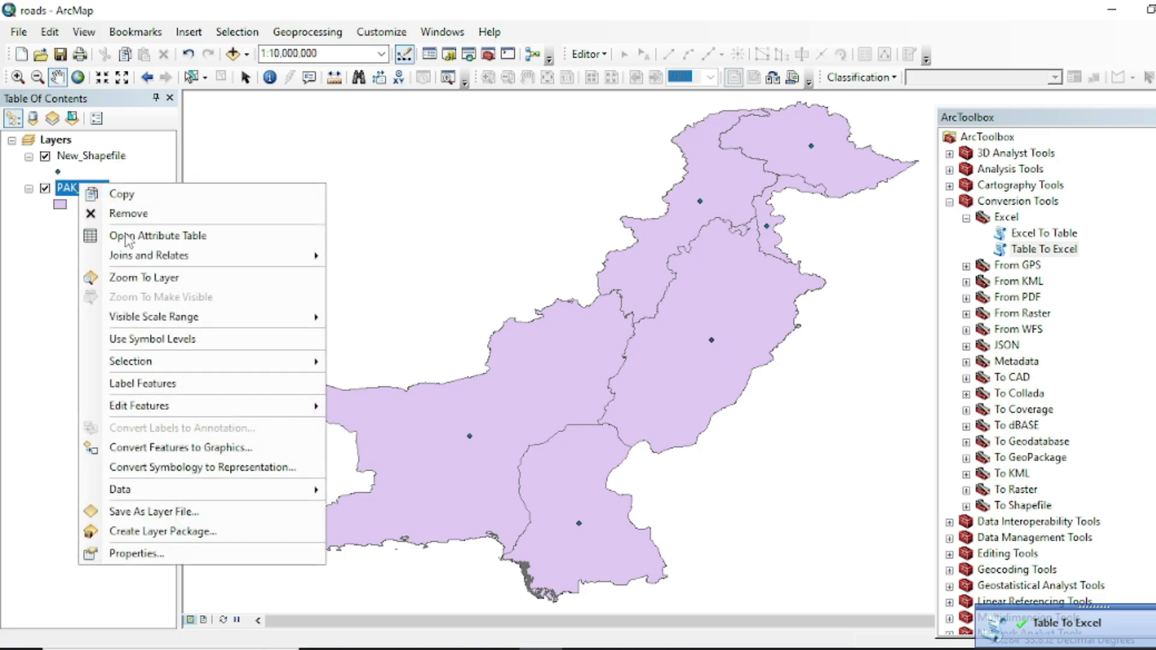
left_click(150, 236)
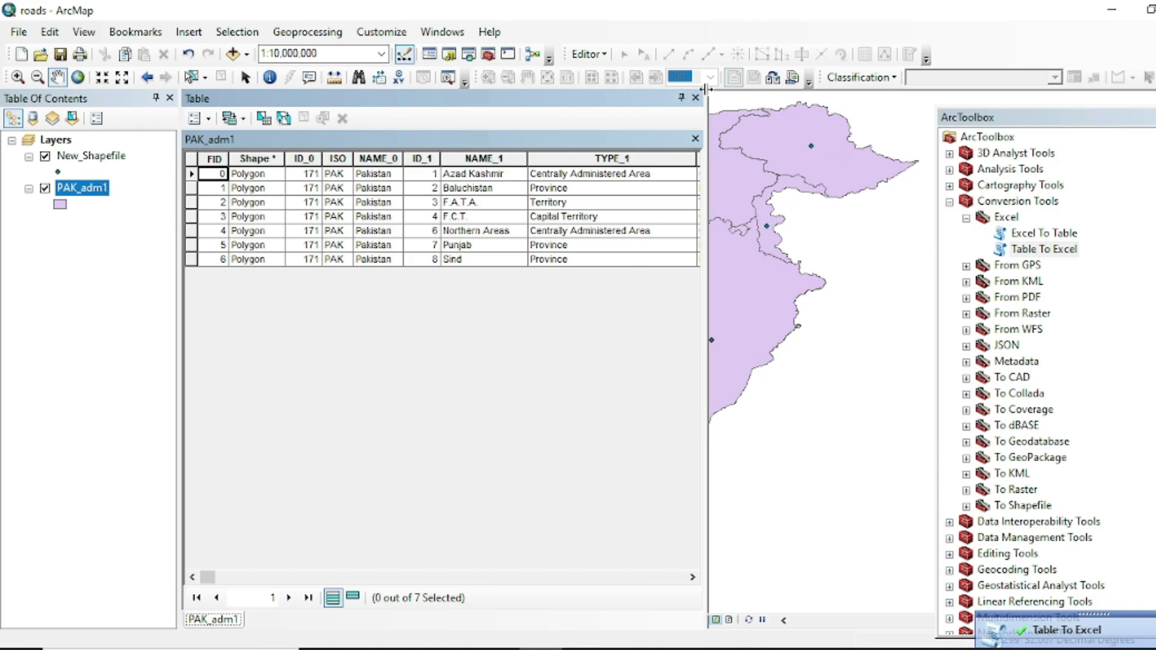
left_click_drag(706, 89, 885, 94)
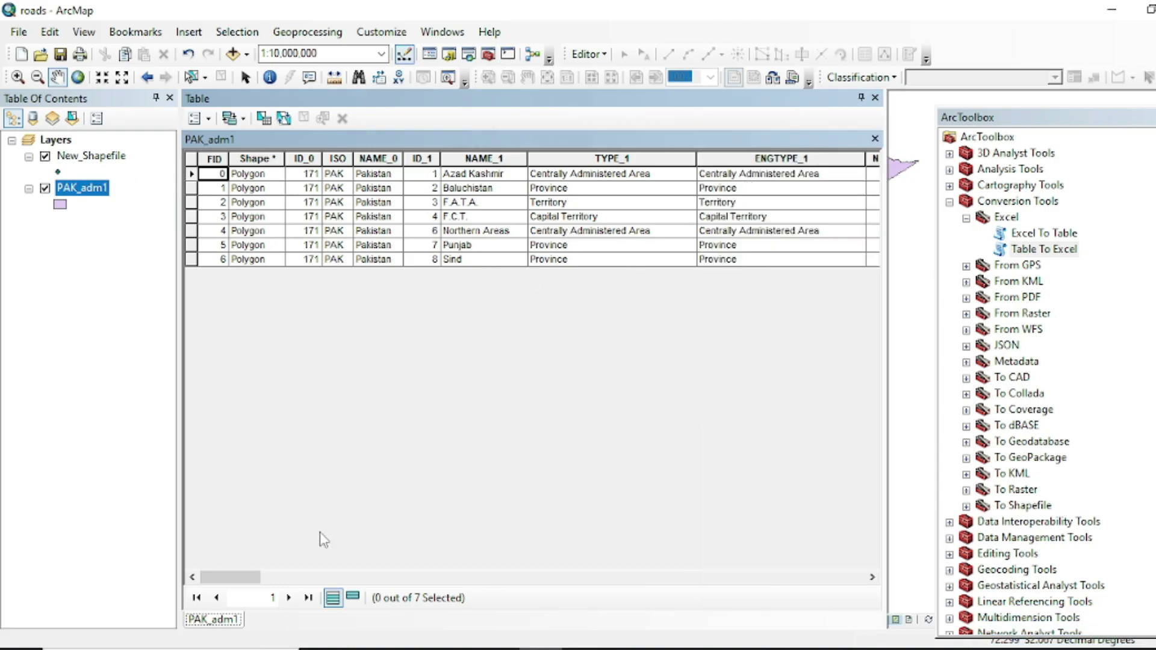
left_click_drag(243, 577, 722, 577)
left_click(1111, 10)
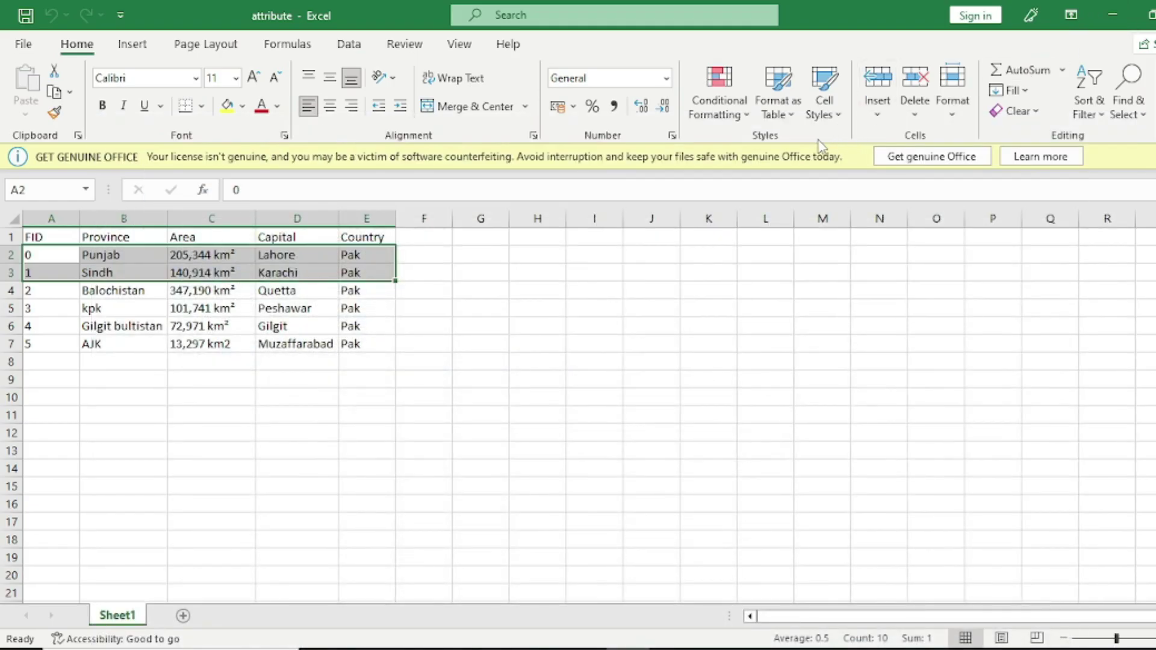
Minimize the remaining windows and open attributepak.xls from the E:\Gujranwala folder.
left_click(1112, 11)
left_click(1112, 10)
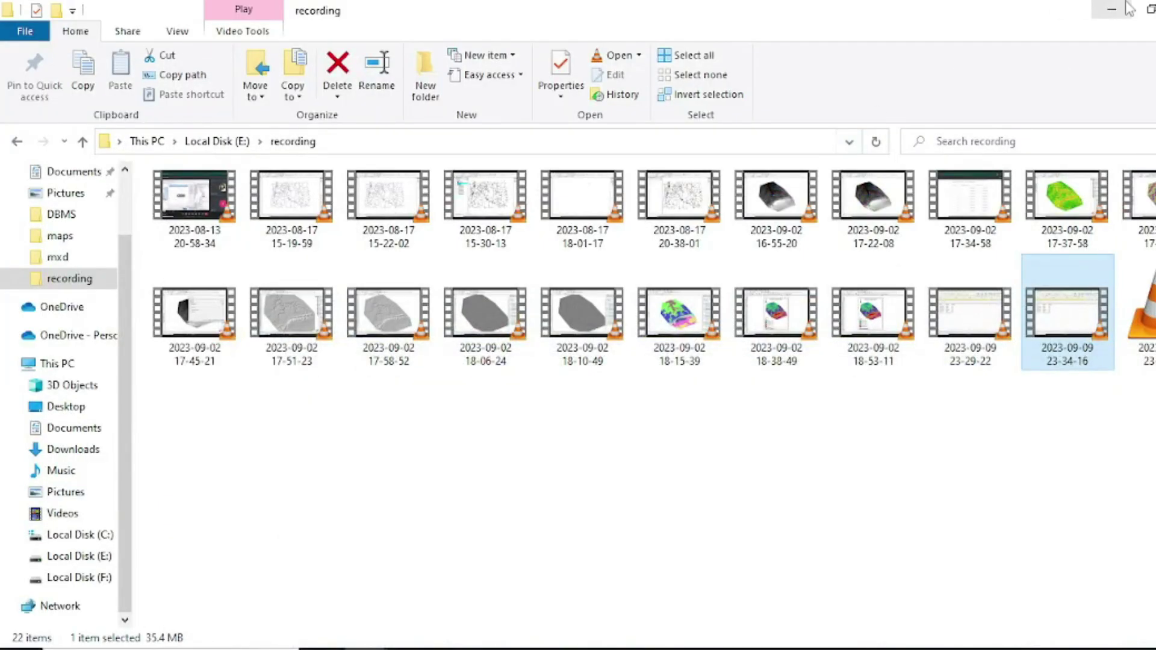
left_click(1112, 10)
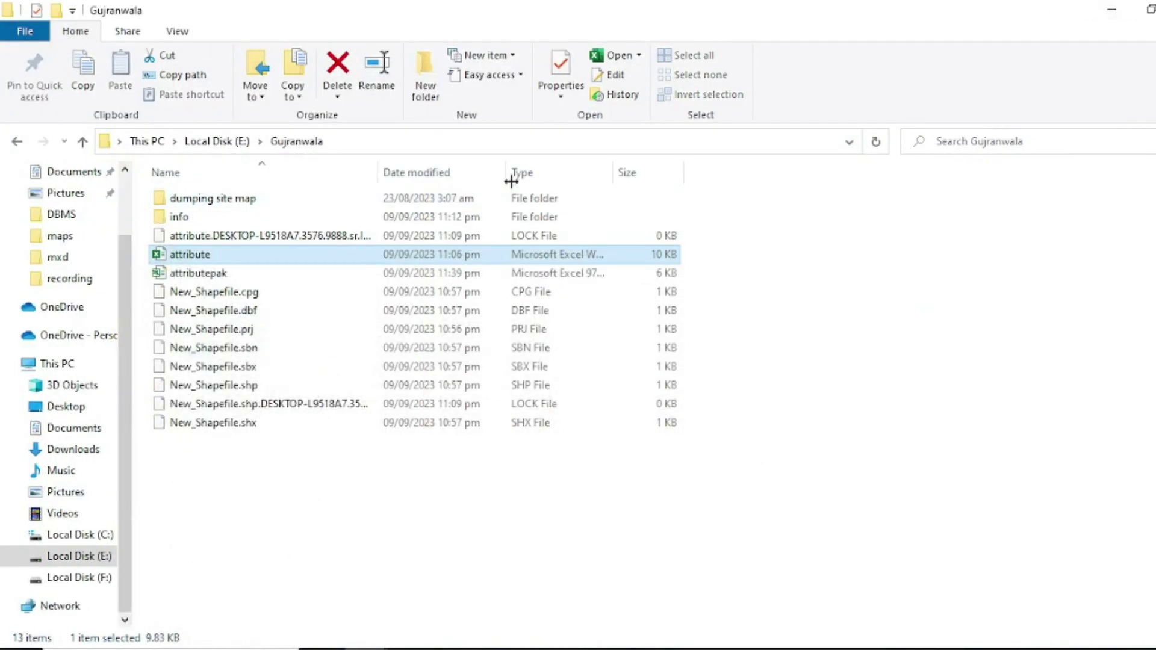
left_click(199, 276)
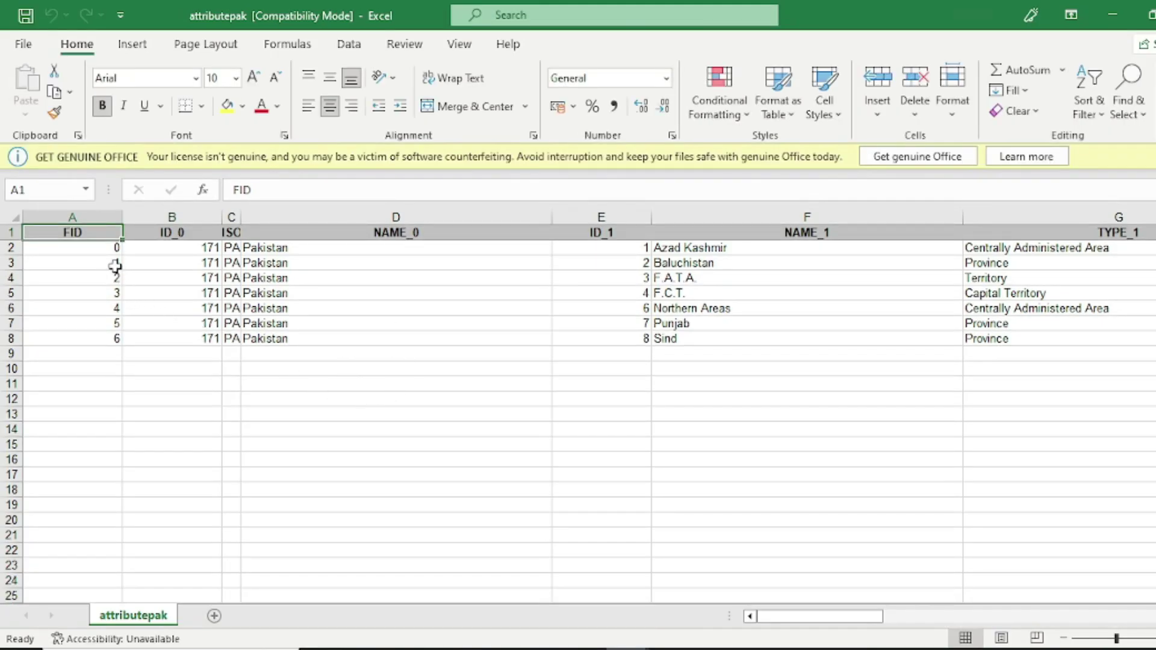
Scroll across the attributepak sheet's province columns from FID through VARNAME_1.
left_click_drag(777, 616, 752, 597)
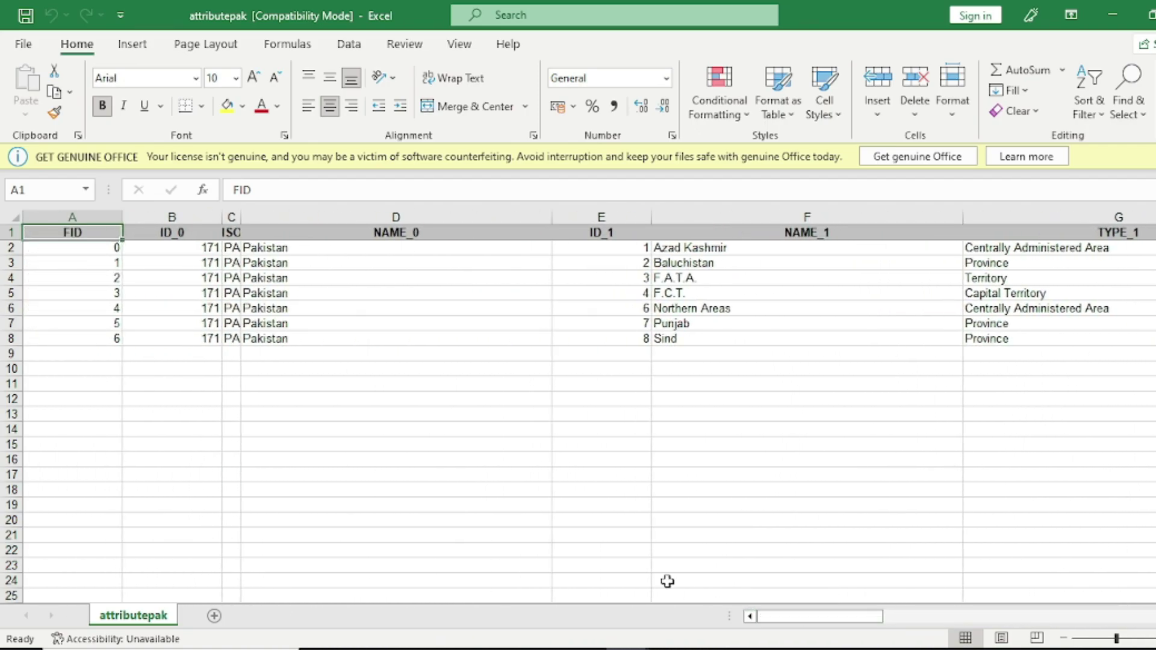